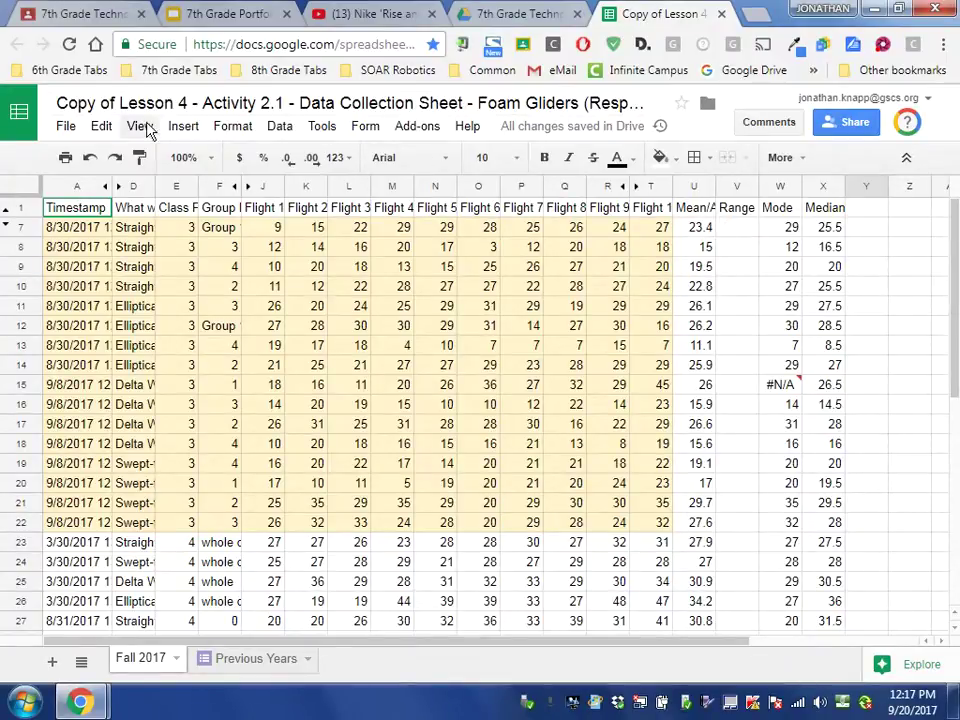
With cell V7 selected, open Google's full spreadsheet function list from Insert > Function.
{"action": "left_click", "coordinate": [737, 227]}
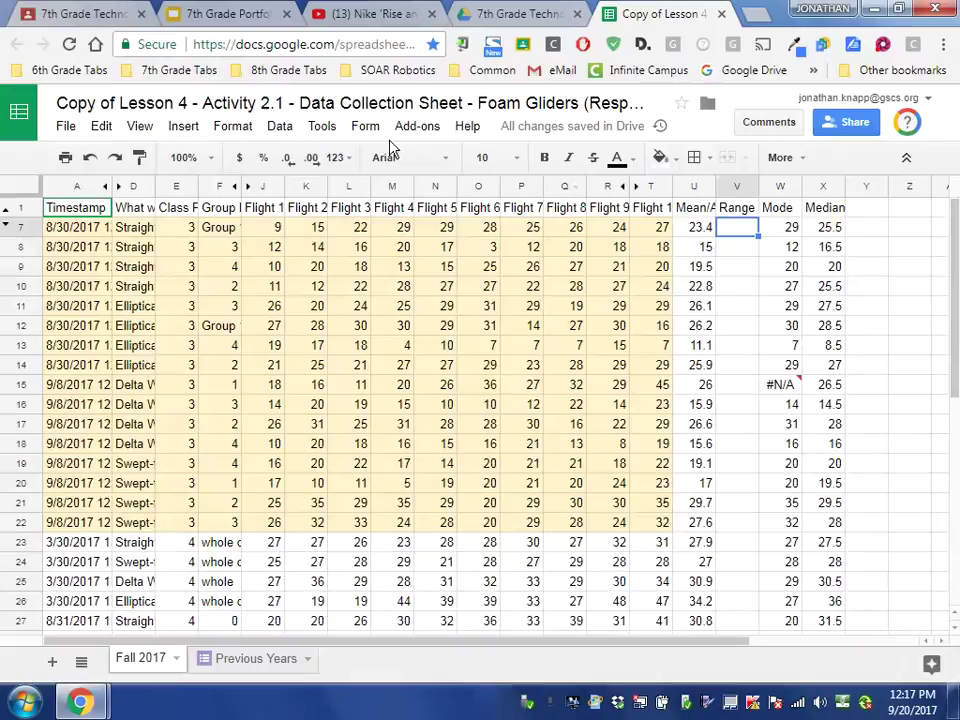
{"action": "left_click", "coordinate": [178, 132]}
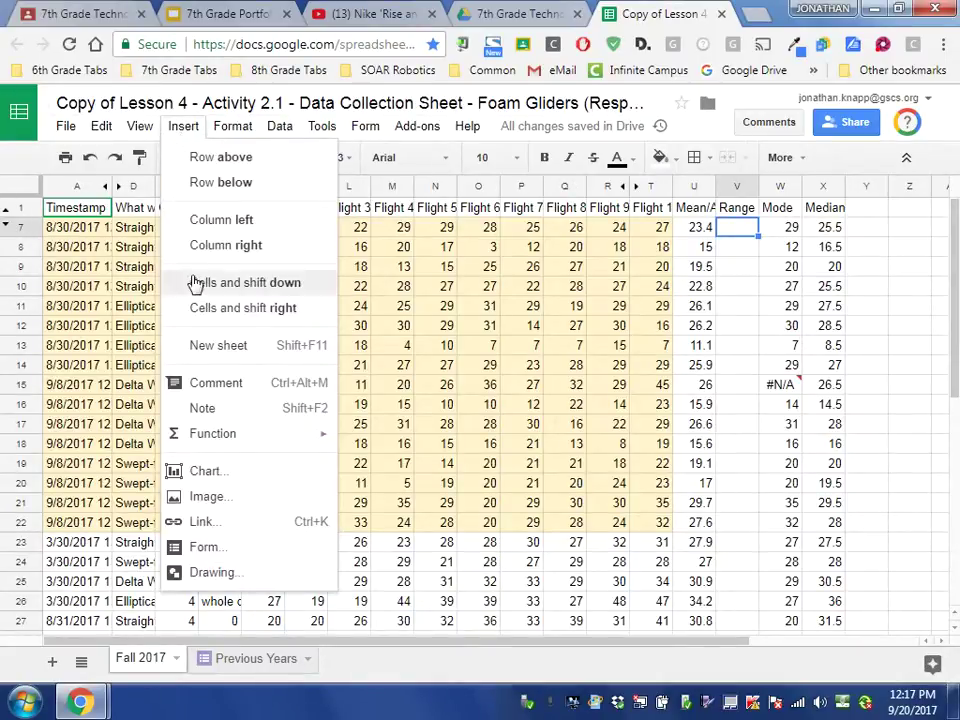
{"action": "mouse_move", "coordinate": [212, 441]}
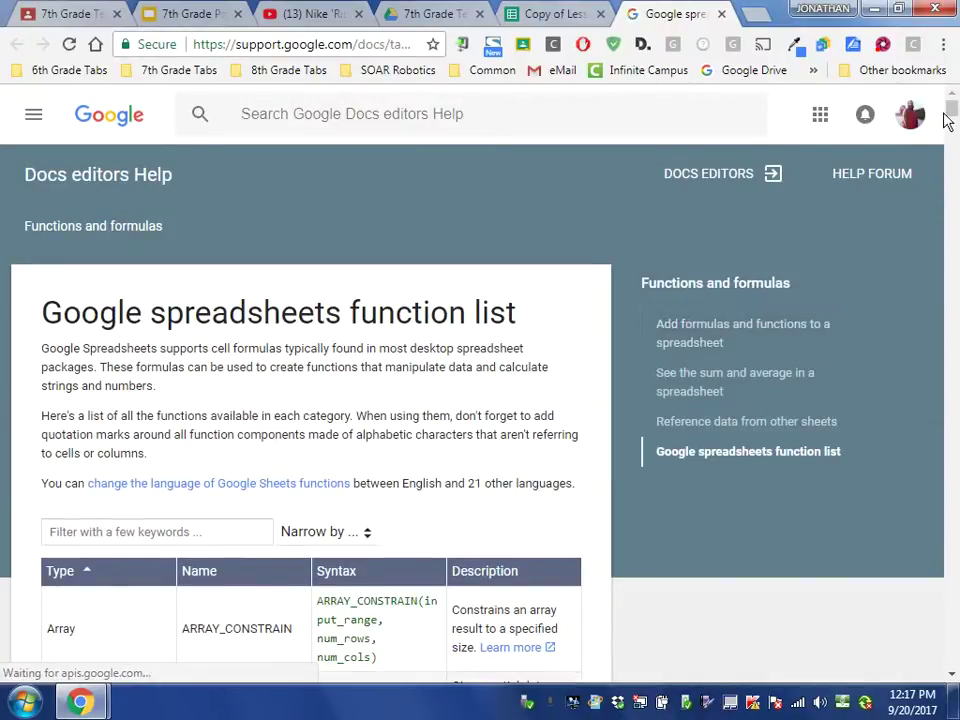
{"action": "left_click_drag", "start_coordinate": [954, 114], "coordinate": [951, 150]}
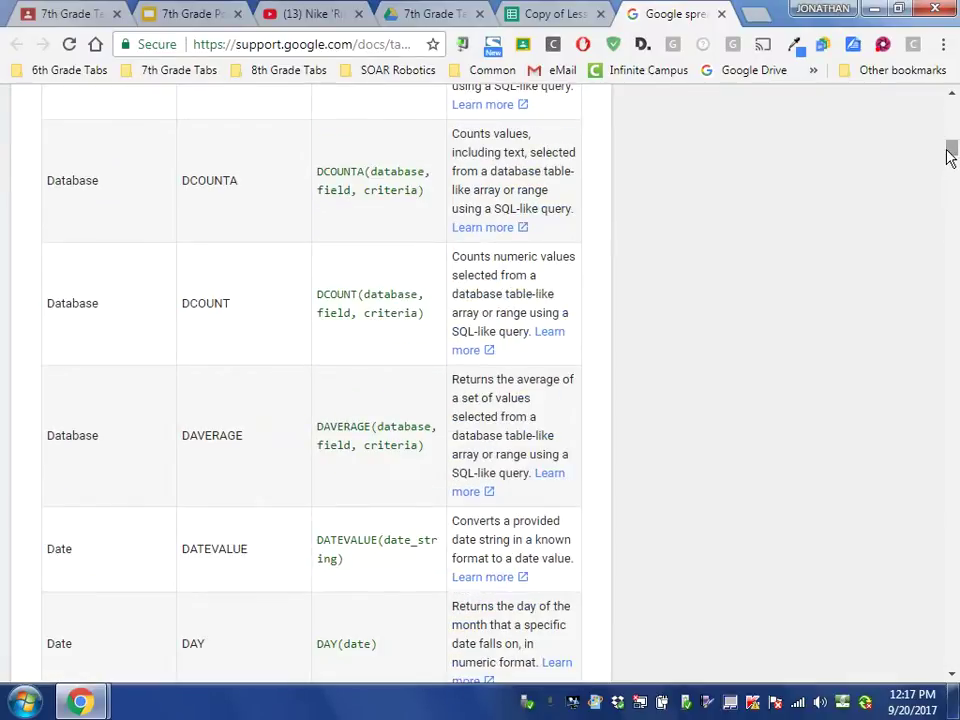
{"action": "key", "text": "ctrl+f"}
{"action": "type", "text": "r"}
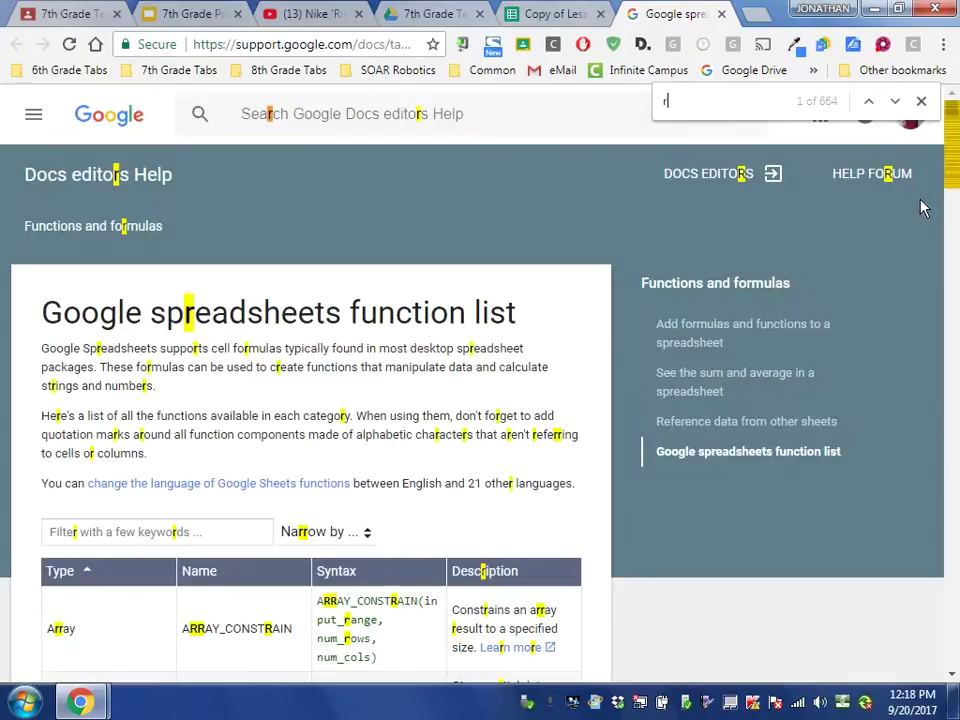
{"action": "type", "text": "ange"}
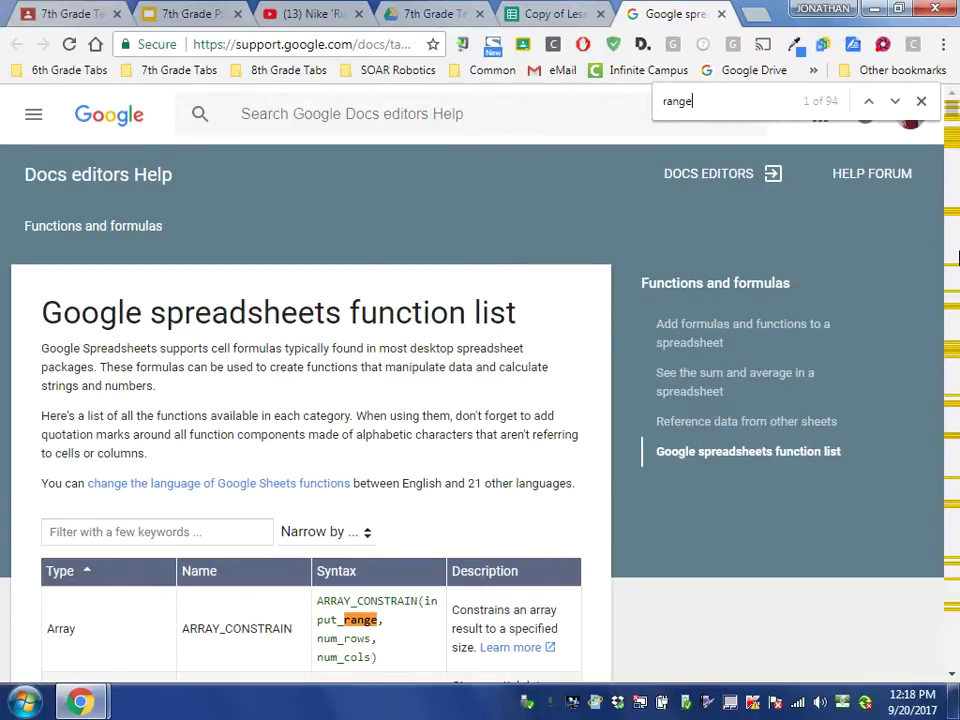
{"action": "left_click", "coordinate": [895, 104]}
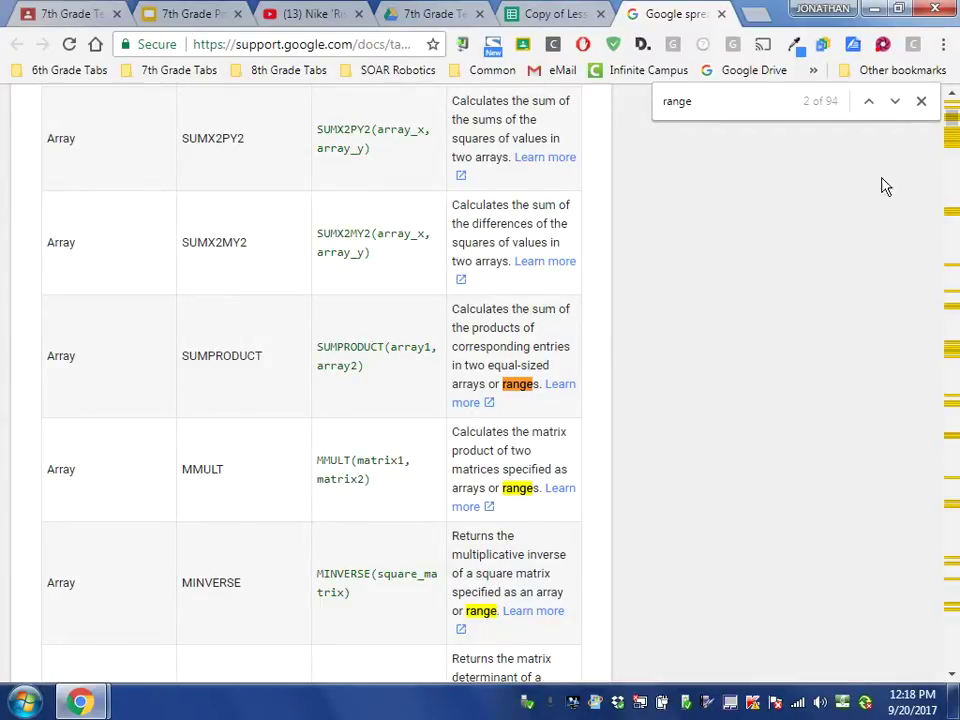
{"action": "left_click", "coordinate": [921, 102]}
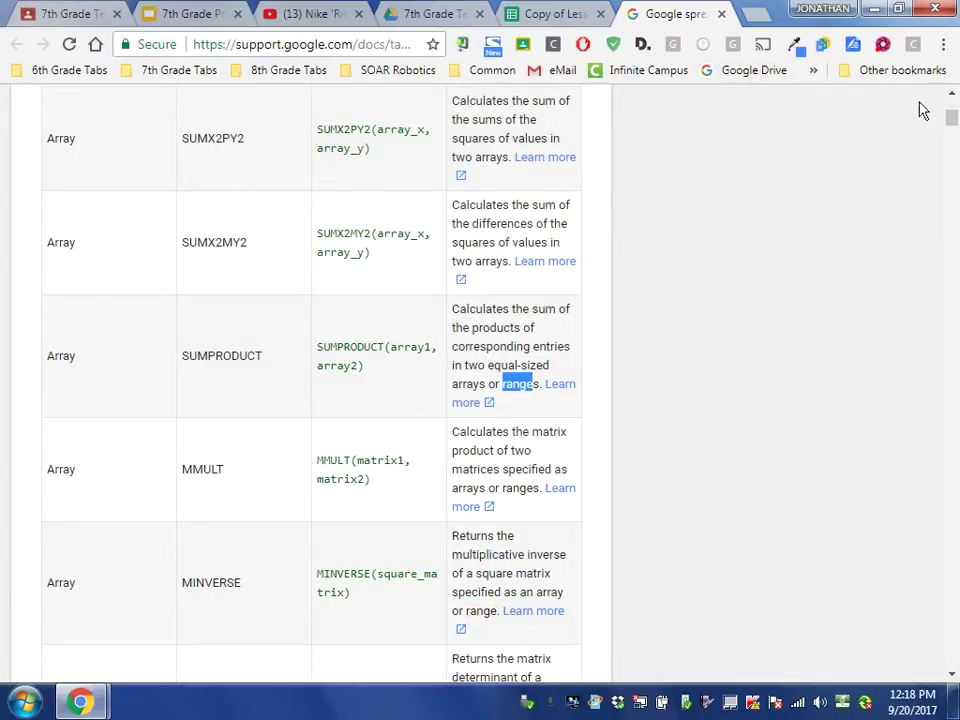
{"action": "left_click_drag", "start_coordinate": [952, 118], "coordinate": [934, 100]}
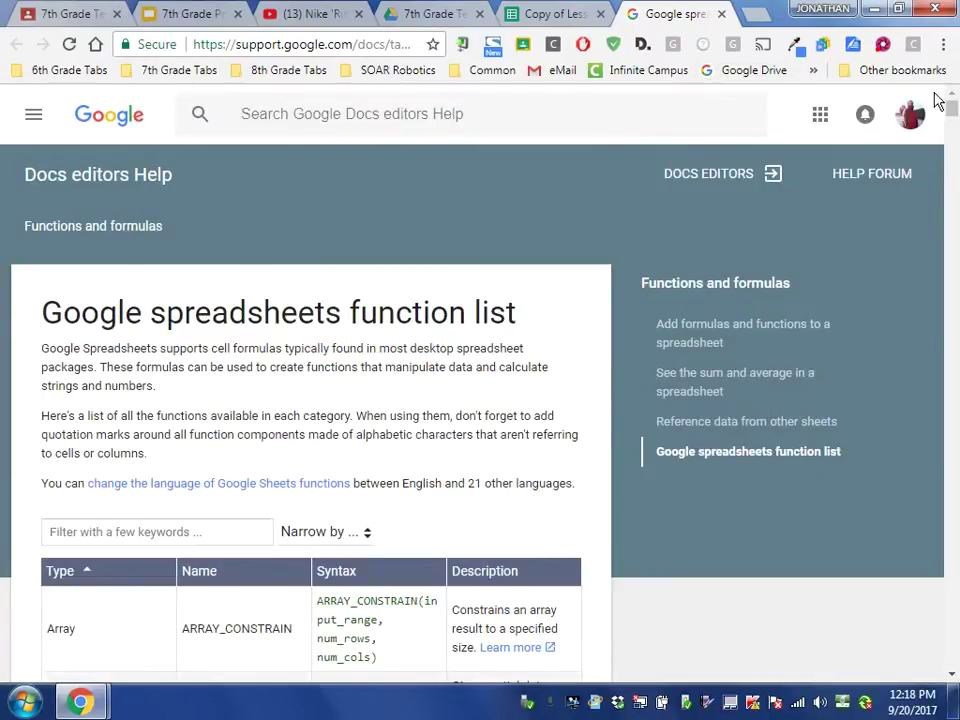
Search Google for 'calculate range in google sheets'.
{"action": "left_click", "coordinate": [327, 44]}
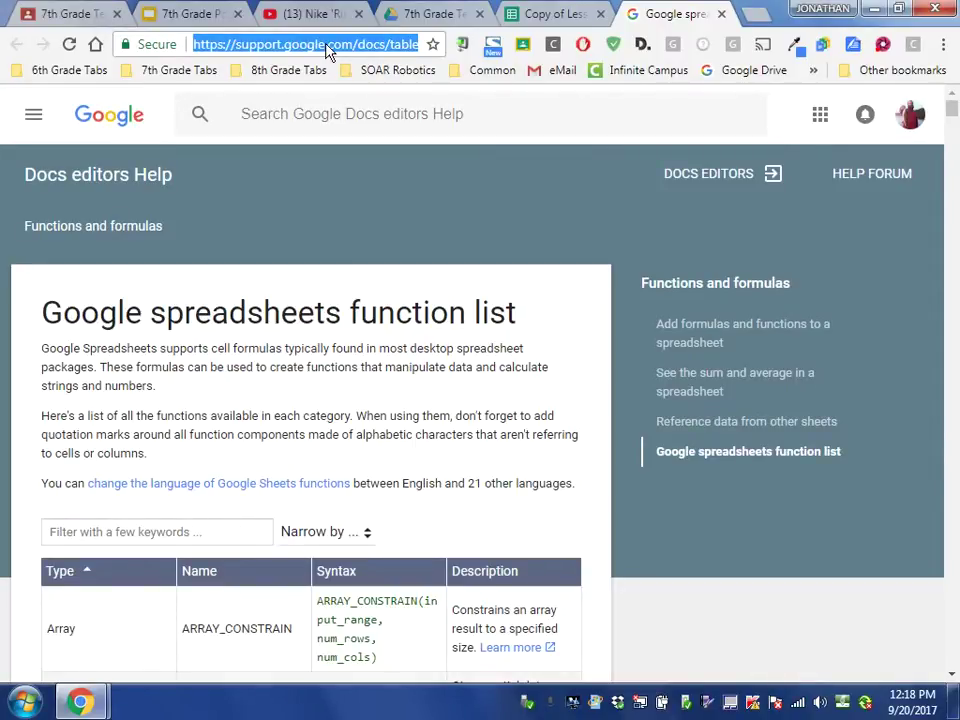
{"action": "type", "text": "calcul"}
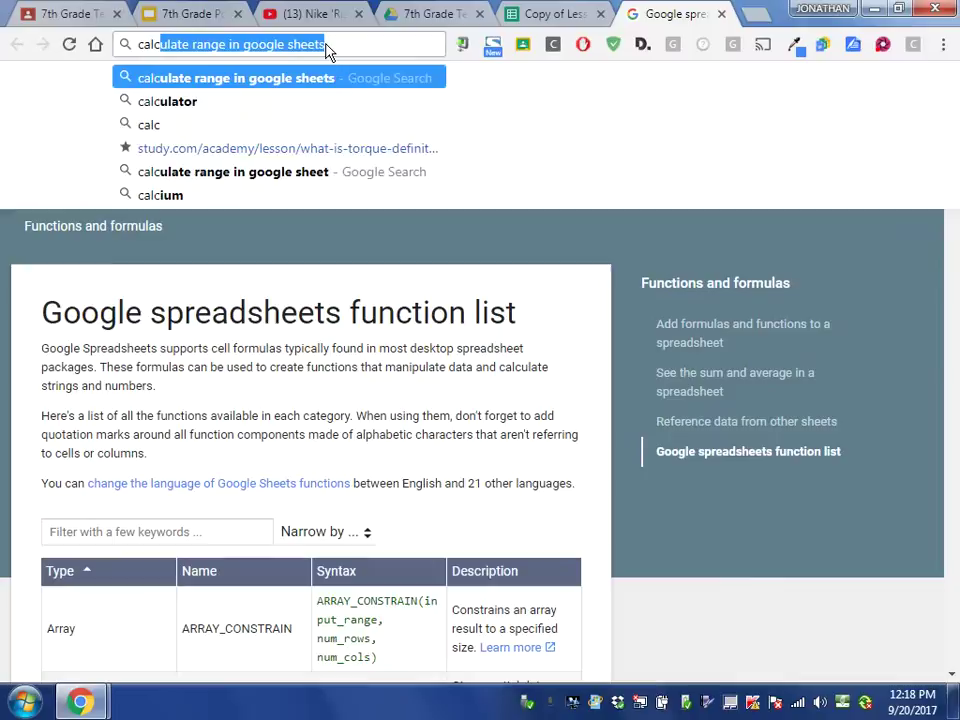
{"action": "type", "text": "a"}
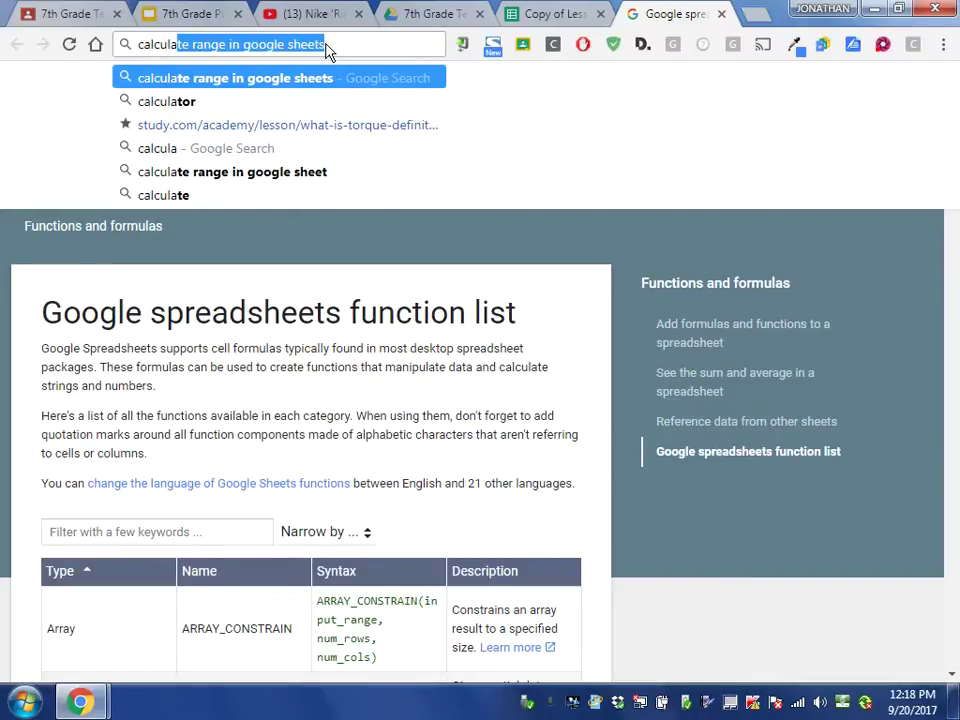
{"action": "left_click", "coordinate": [336, 44]}
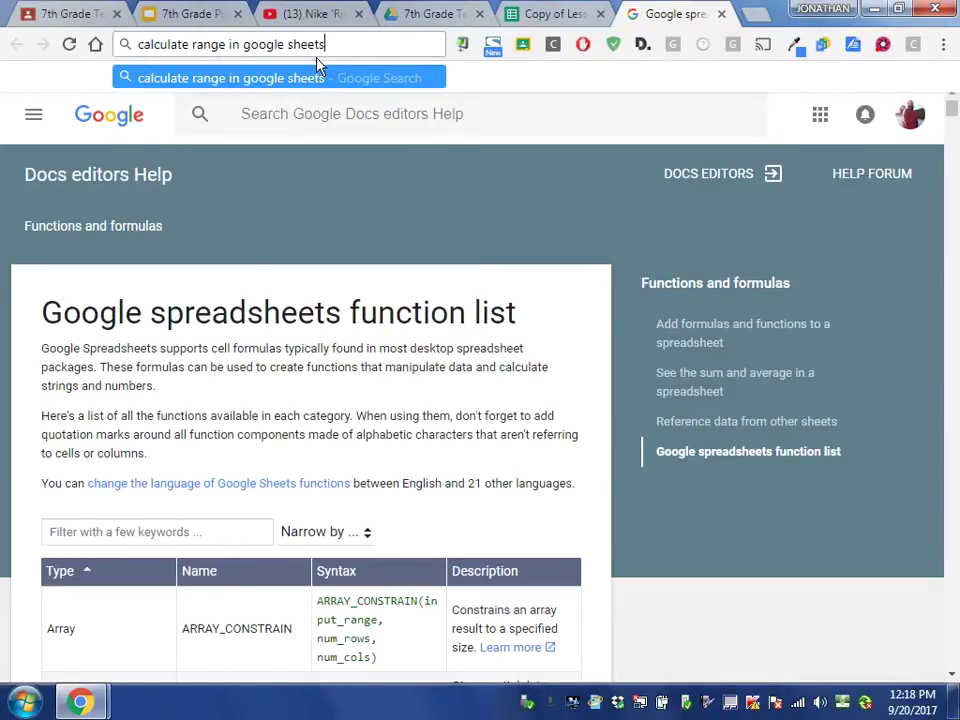
{"action": "key", "text": "Return"}
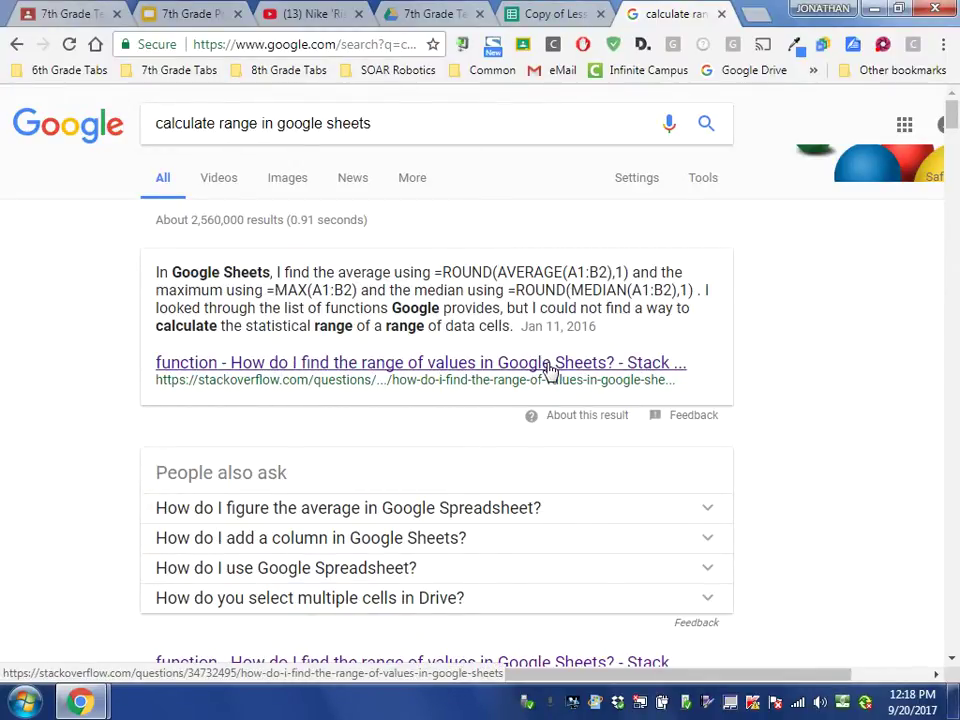
Open the Stack Overflow question about finding range and scroll to its answer.
{"action": "left_click", "coordinate": [551, 369]}
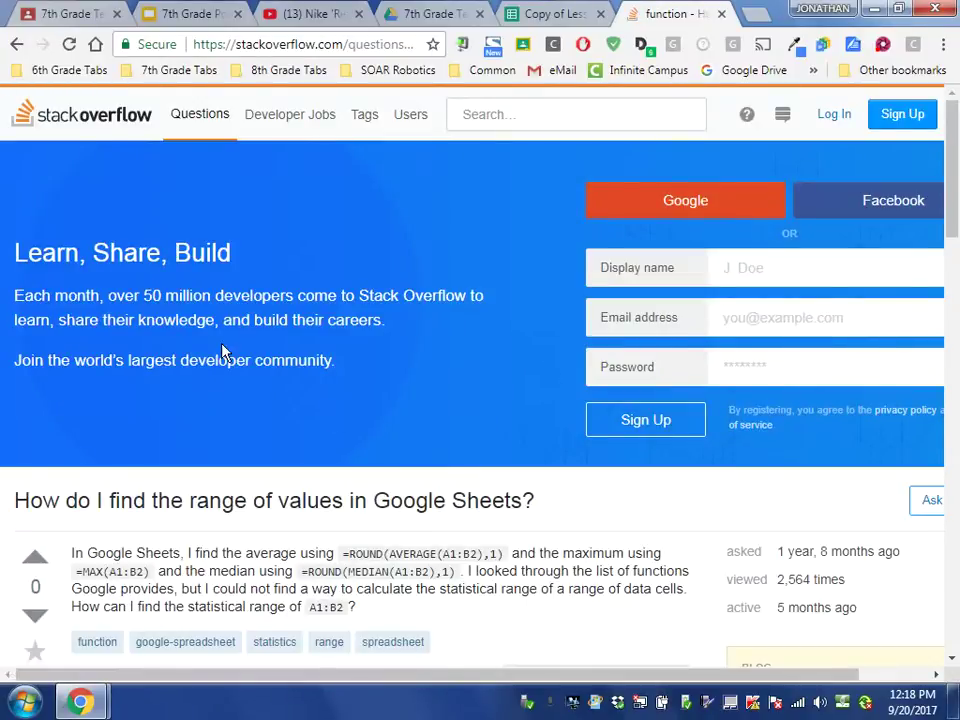
{"action": "left_click_drag", "start_coordinate": [953, 152], "coordinate": [957, 218]}
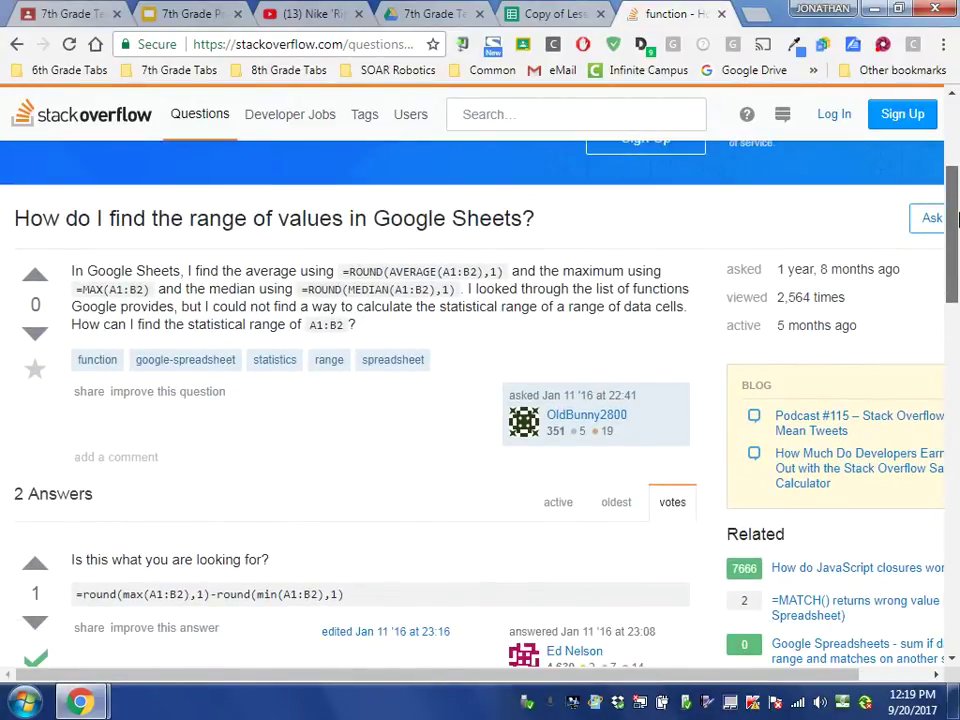
{"action": "mouse_move", "coordinate": [957, 218]}
{"action": "left_mouse_down"}
{"action": "mouse_move", "coordinate": [957, 248]}
{"action": "mouse_move", "coordinate": [957, 226]}
{"action": "left_mouse_up"}
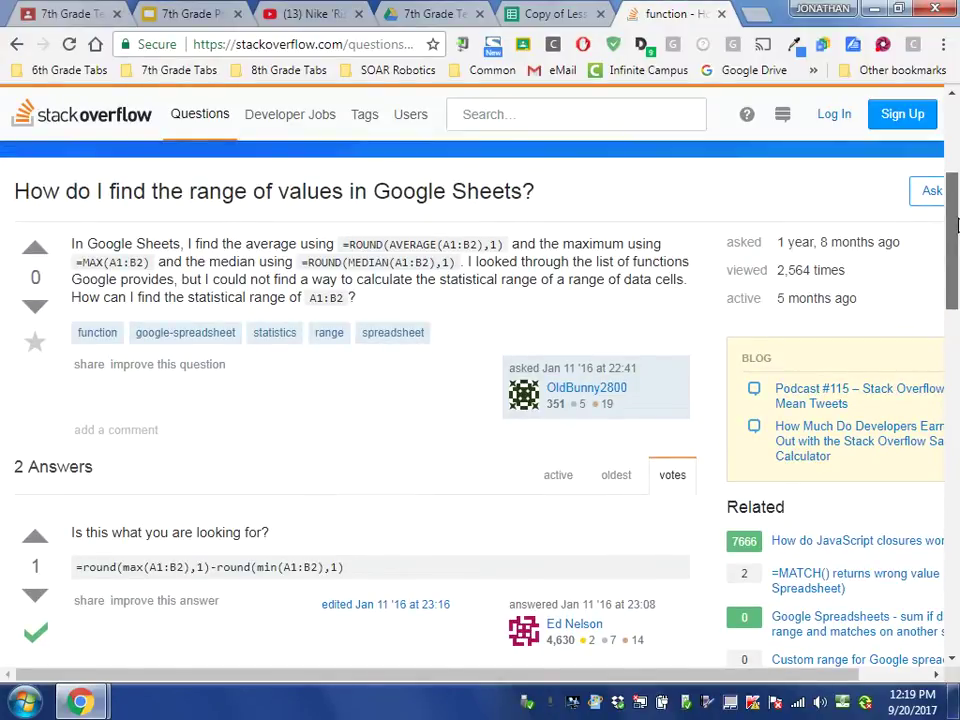
{"action": "left_click_drag", "start_coordinate": [957, 226], "coordinate": [927, 347]}
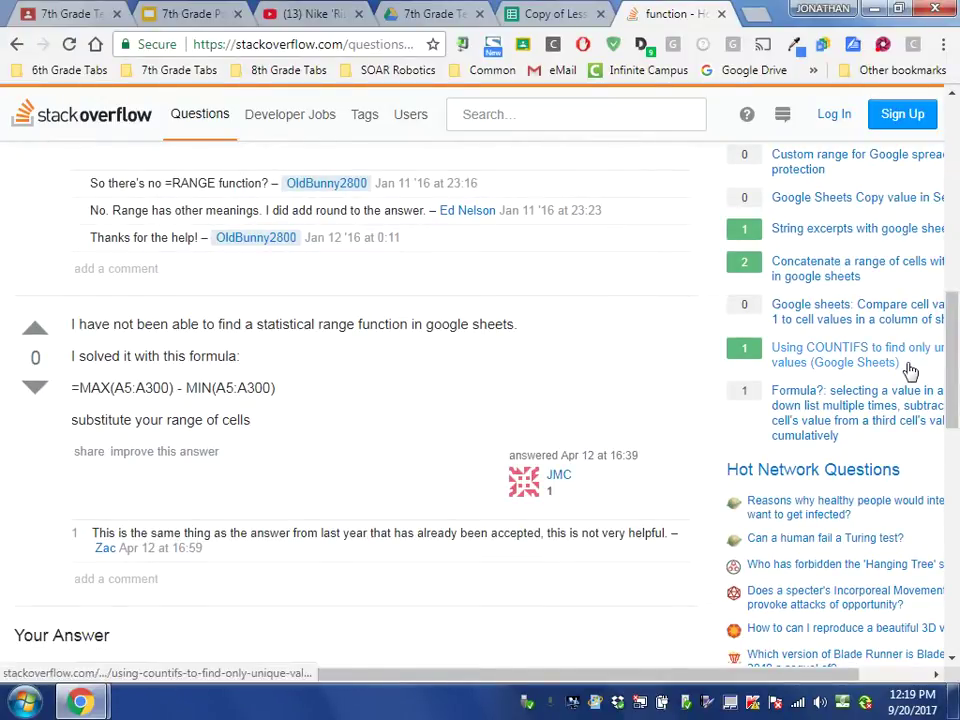
{"action": "mouse_move", "coordinate": [949, 396]}
{"action": "left_mouse_down"}
{"action": "mouse_move", "coordinate": [957, 270]}
{"action": "mouse_move", "coordinate": [940, 397]}
{"action": "left_mouse_up"}
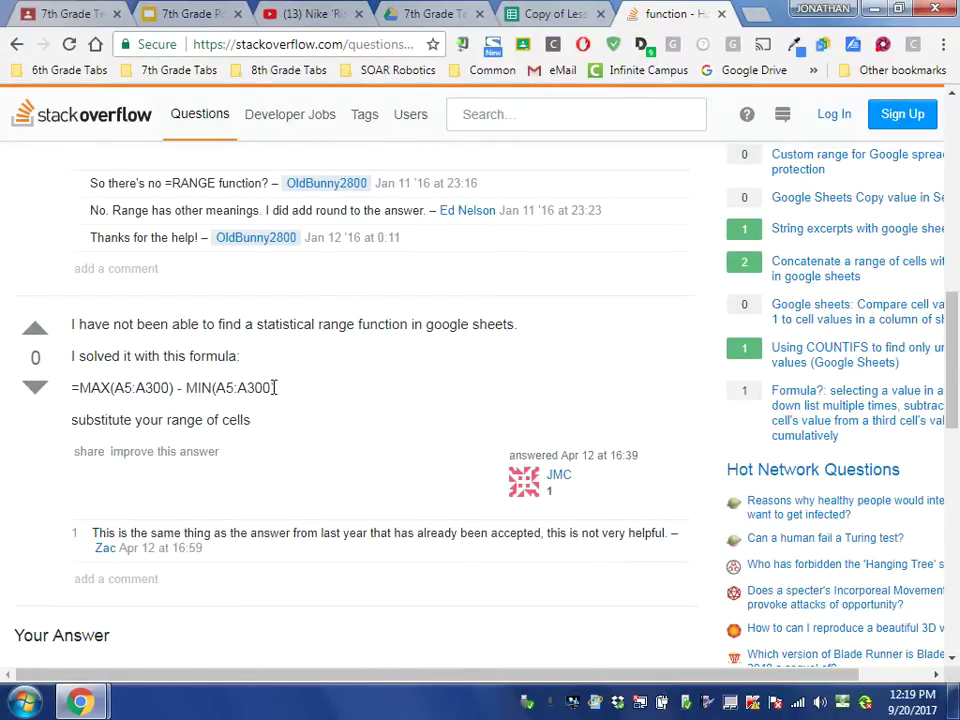
Copy the answer's formula =MAX(A5:A300) - MIN(A5:A300).
{"action": "left_click_drag", "start_coordinate": [278, 388], "coordinate": [75, 390]}
{"action": "right_click", "coordinate": [108, 390]}
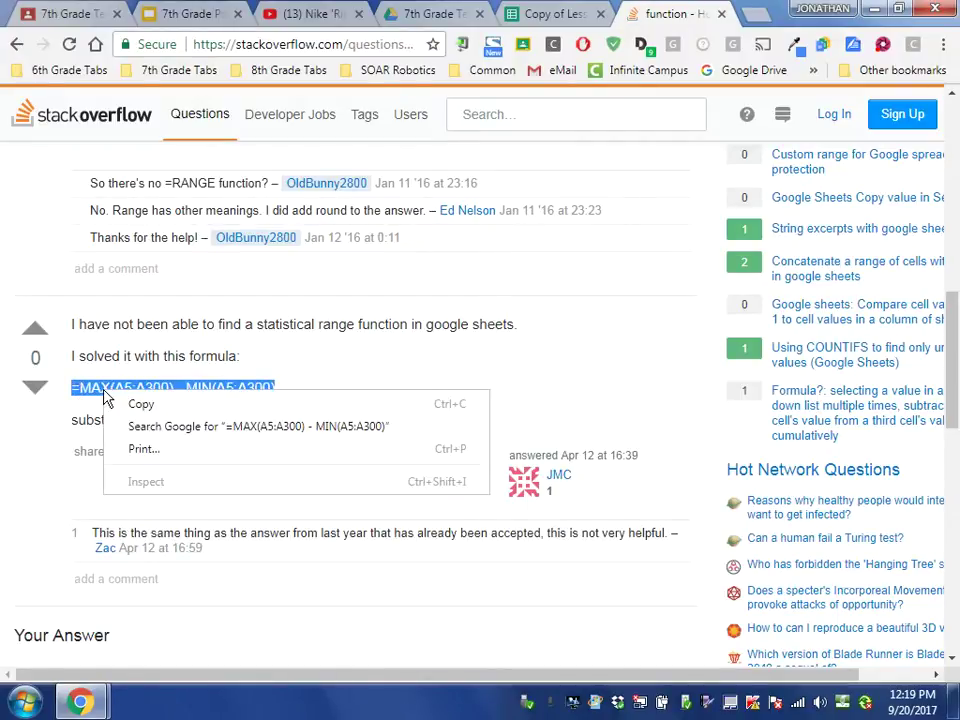
{"action": "left_click", "coordinate": [125, 404]}
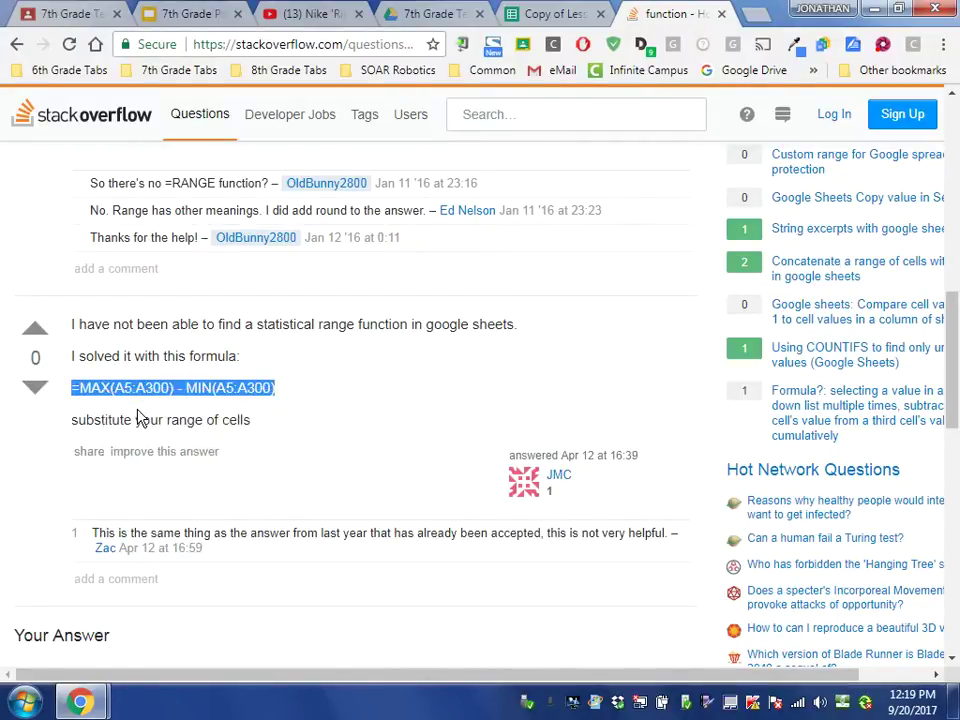
Paste the copied formula into cell V7 of the glider sheet, which then shows 162.93.
{"action": "left_click", "coordinate": [545, 16]}
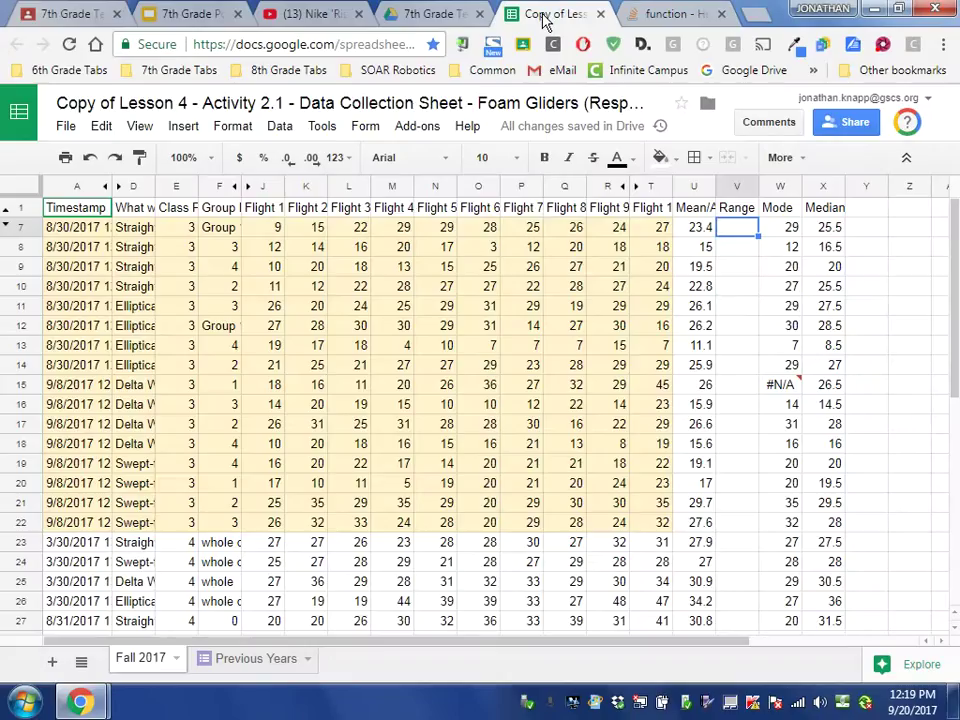
{"action": "right_click", "coordinate": [733, 233]}
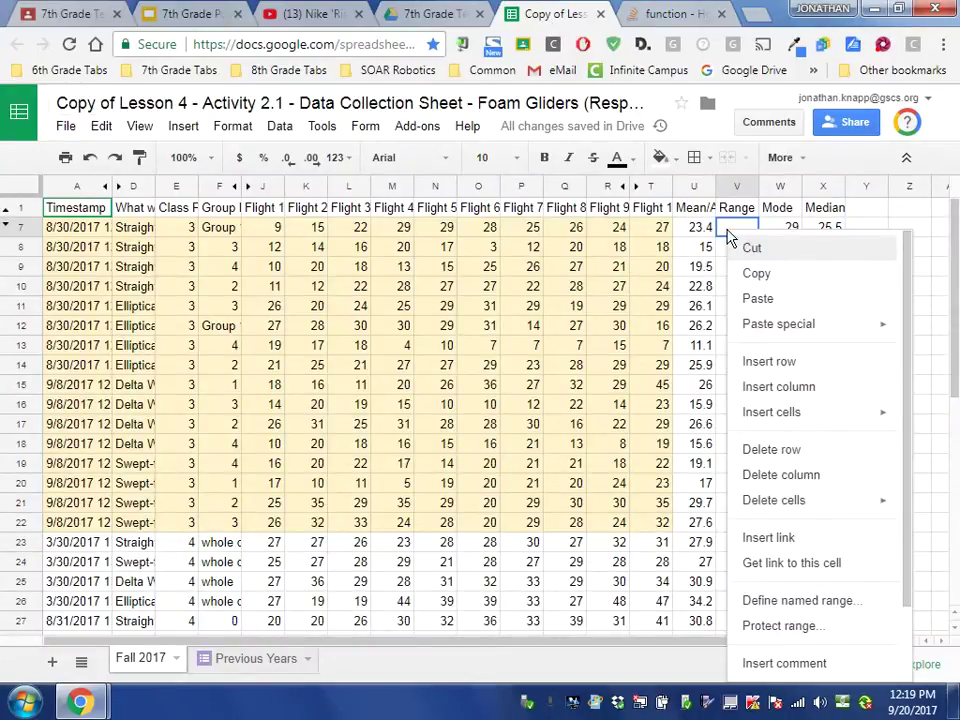
{"action": "left_click", "coordinate": [752, 300]}
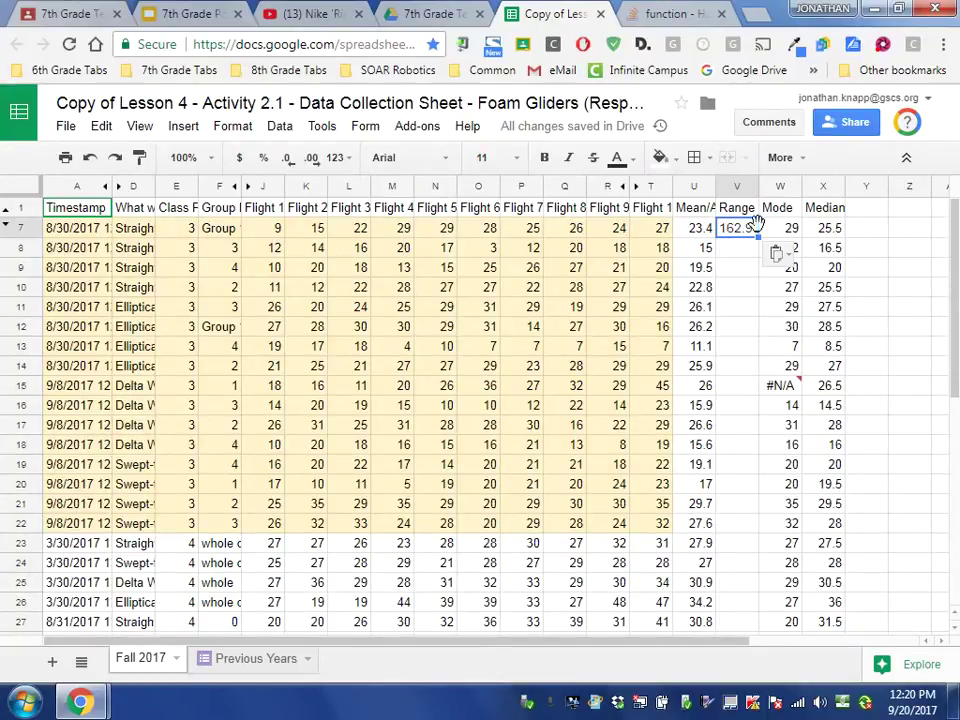
Replace both A5:A300 references in V7 with J7:T7 so it shows a range of 20.
{"action": "double_click", "coordinate": [737, 233]}
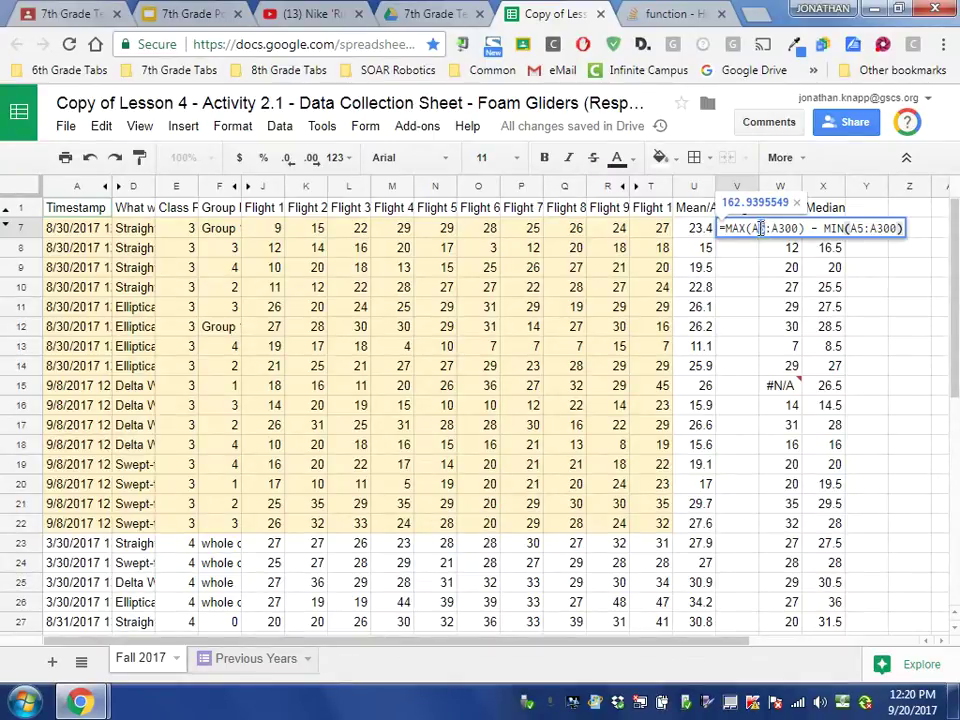
{"action": "double_click", "coordinate": [760, 228]}
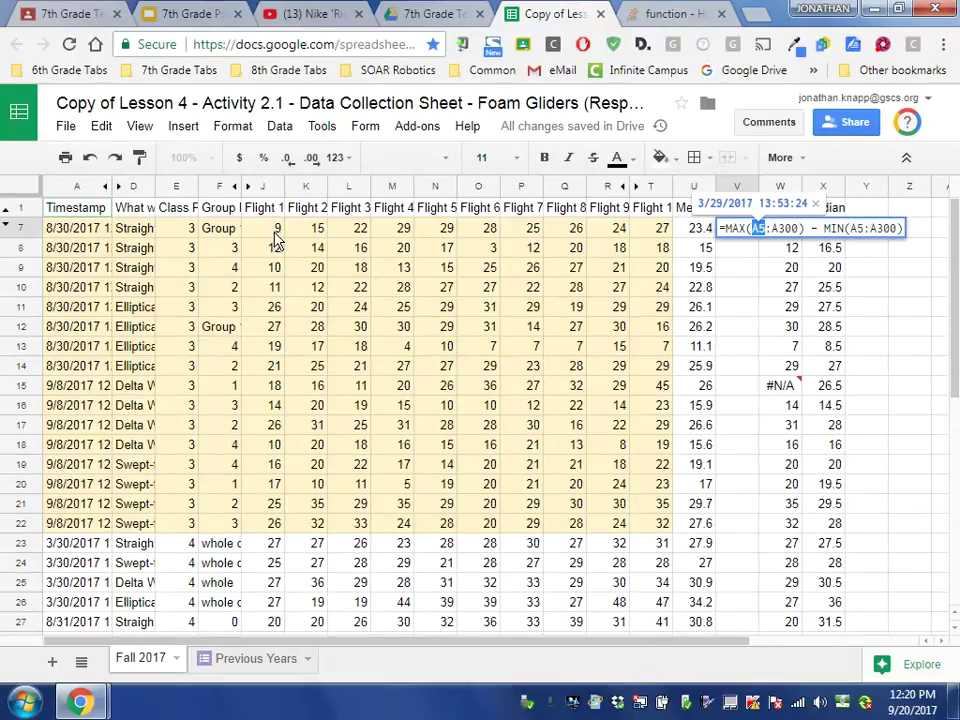
{"action": "type", "text": "J"}
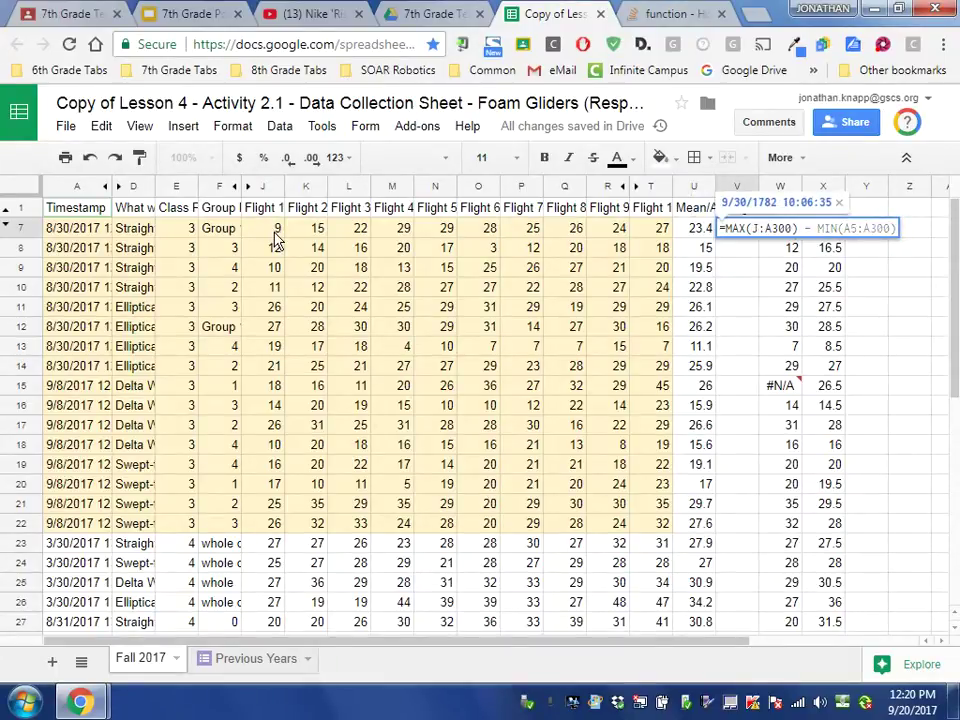
{"action": "type", "text": "7"}
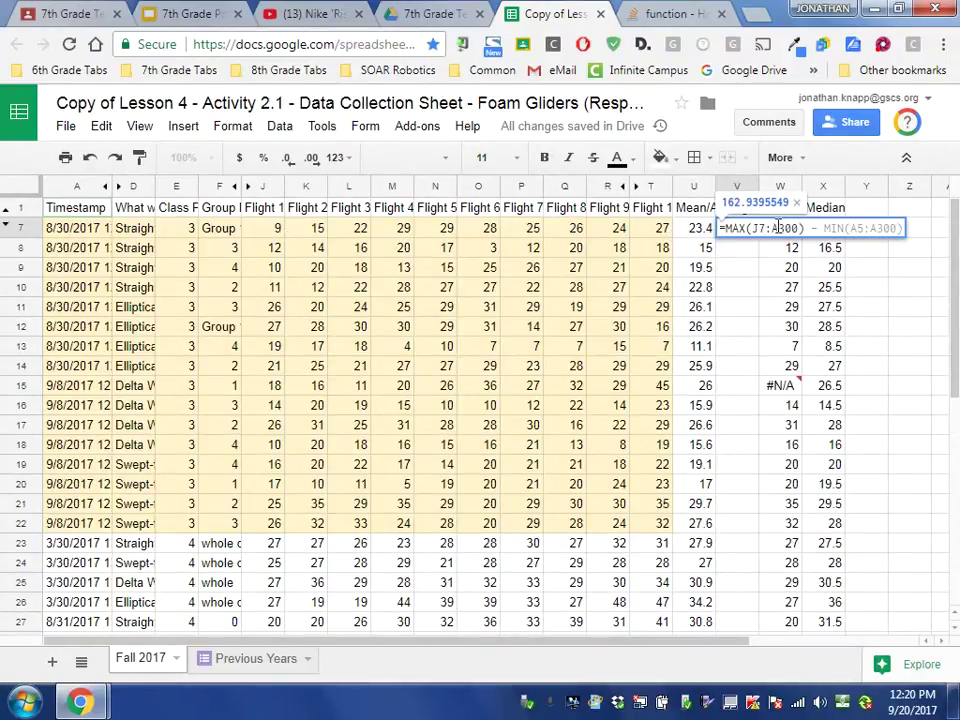
{"action": "left_click_drag", "start_coordinate": [773, 228], "coordinate": [800, 228]}
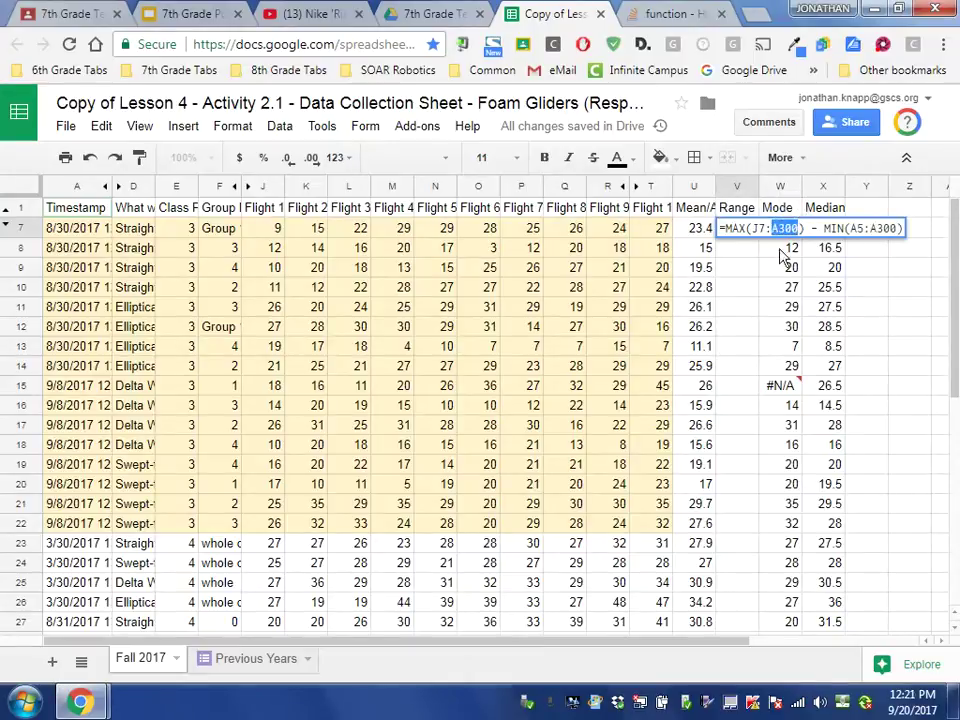
{"action": "type", "text": "T7"}
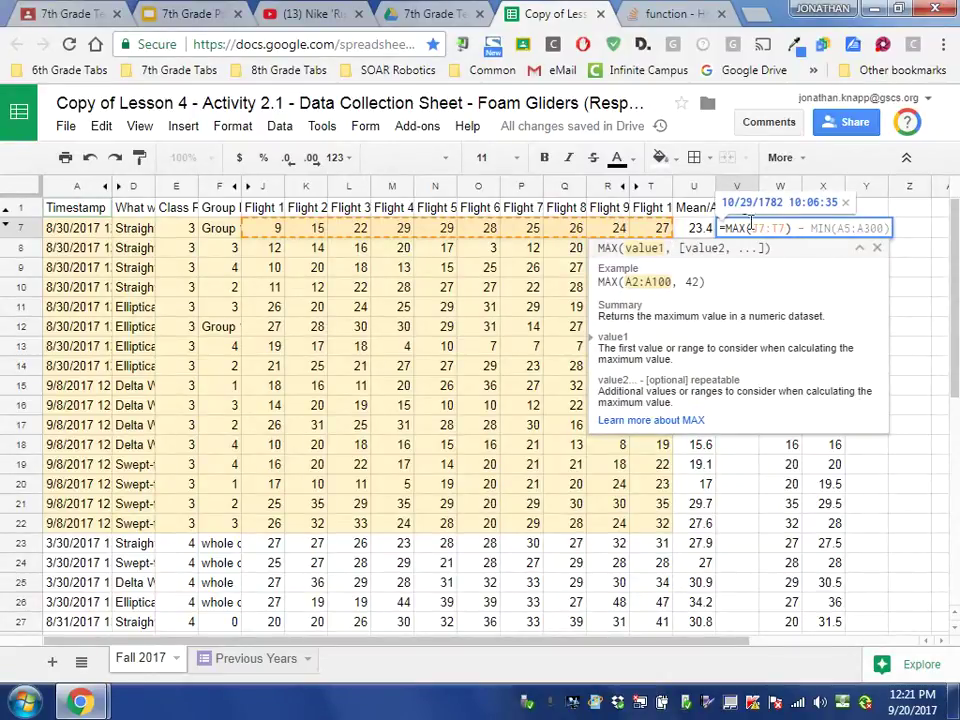
{"action": "left_click_drag", "start_coordinate": [754, 228], "coordinate": [787, 228]}
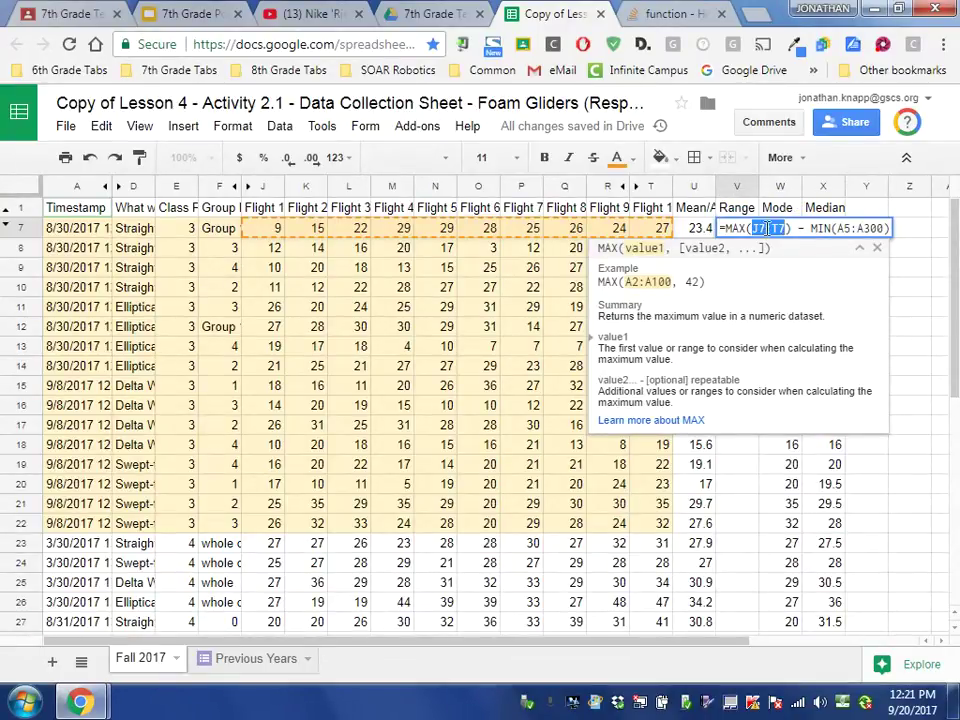
{"action": "left_click", "coordinate": [838, 228]}
{"action": "left_click_drag", "start_coordinate": [838, 228], "coordinate": [886, 228]}
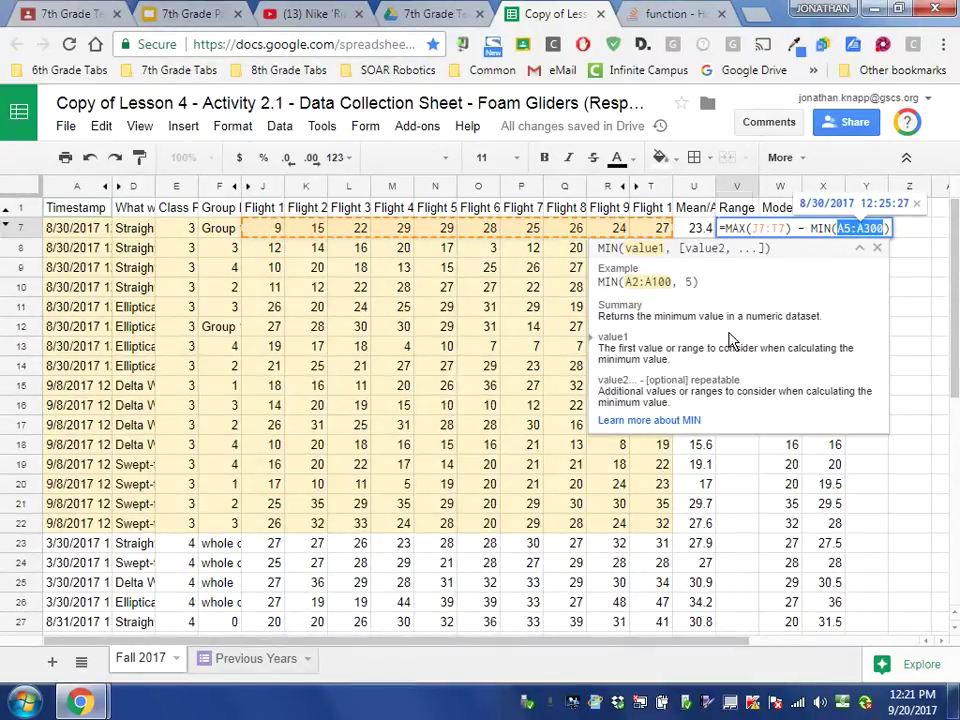
{"action": "key", "text": "ctrl+v"}
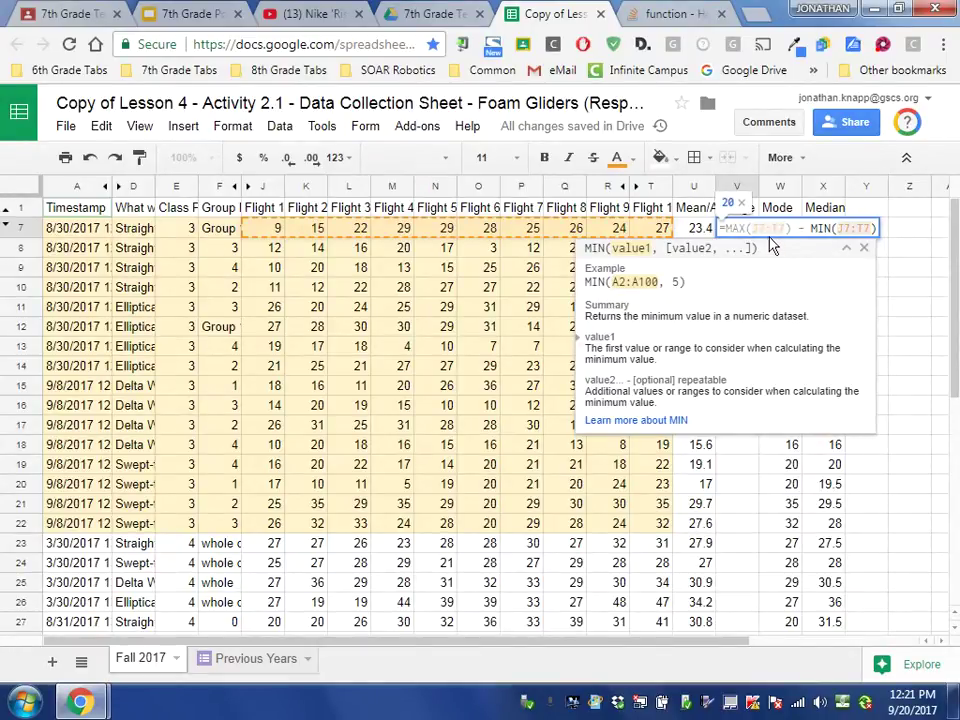
{"action": "key", "text": "Return"}
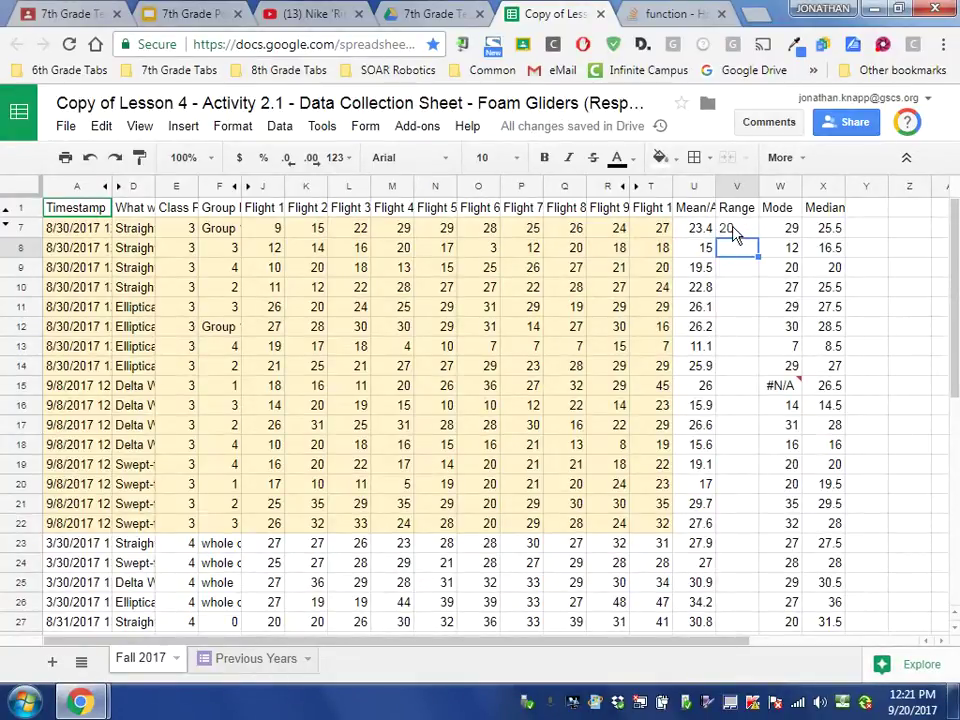
Fill V7's formula down column V to the last glider row, giving ranges like 17, 12 and 34.
{"action": "left_click", "coordinate": [737, 232]}
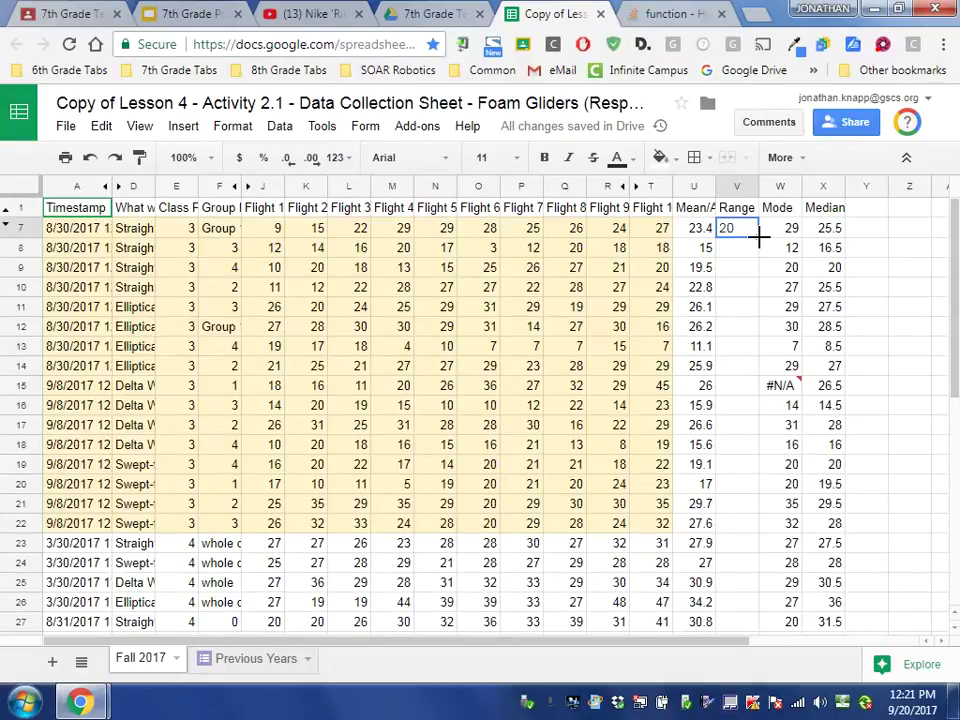
{"action": "left_click_drag", "start_coordinate": [759, 236], "coordinate": [745, 593]}
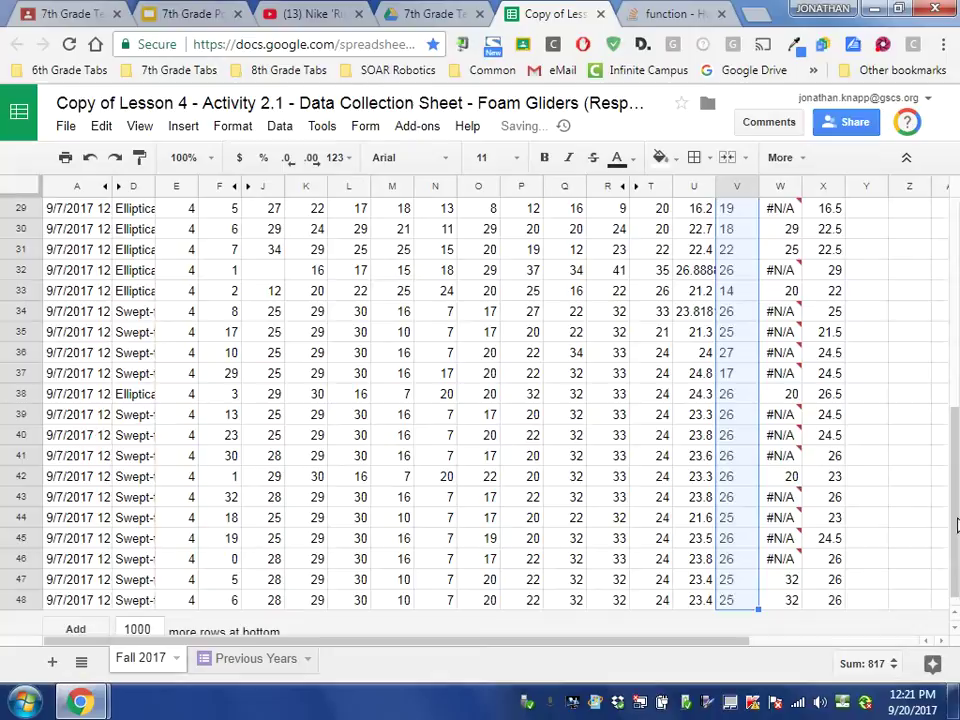
{"action": "left_click_drag", "start_coordinate": [957, 525], "coordinate": [949, 272]}
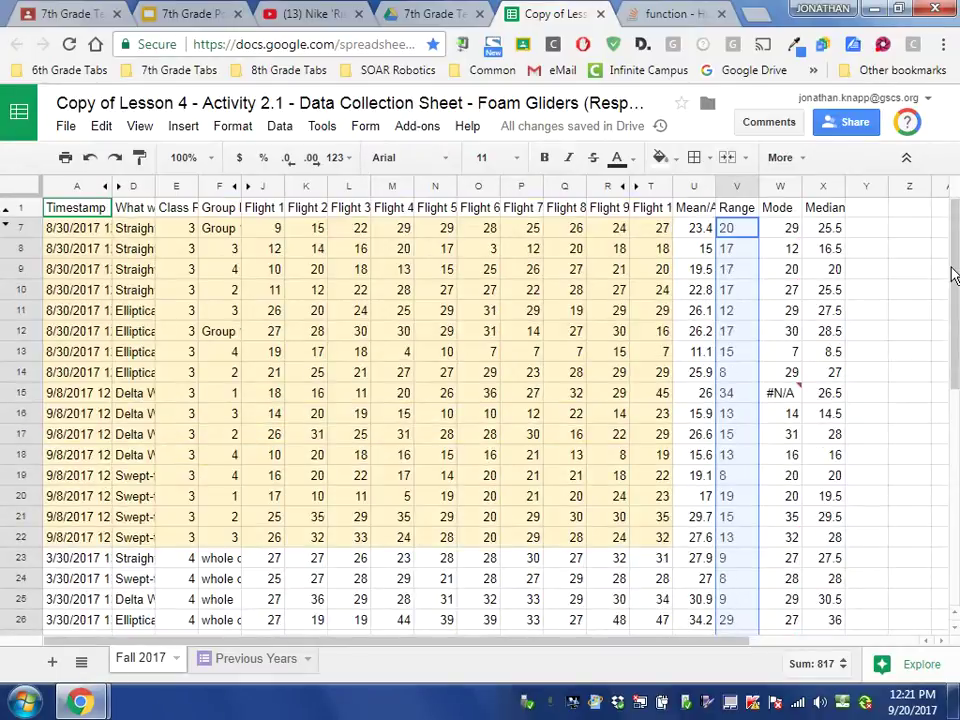
{"action": "left_click", "coordinate": [670, 18]}
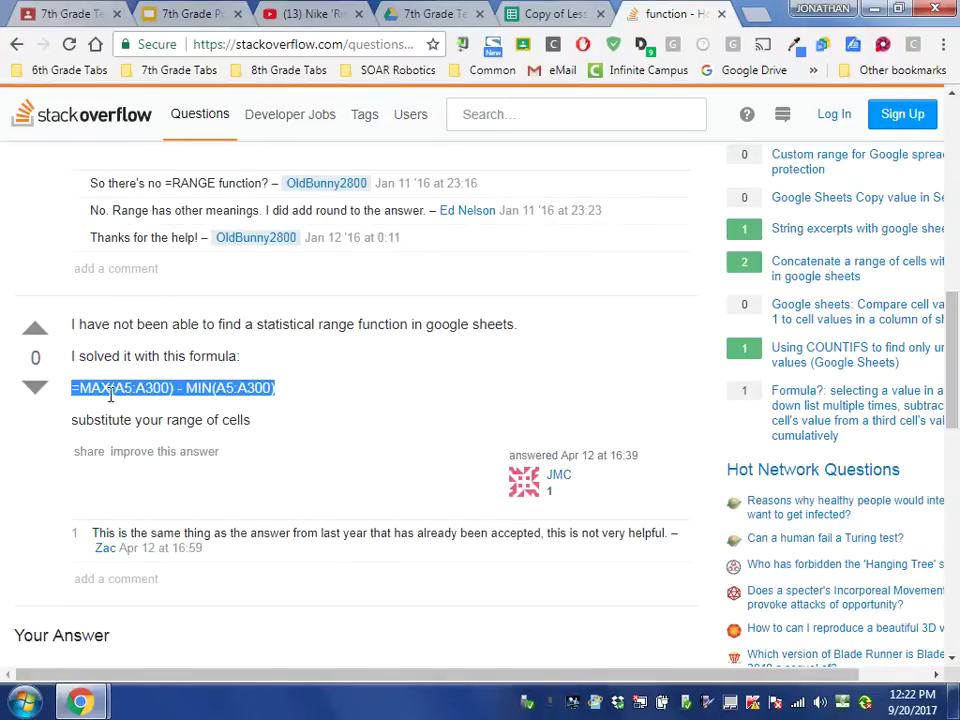
{"action": "left_click_drag", "start_coordinate": [74, 427], "coordinate": [256, 432]}
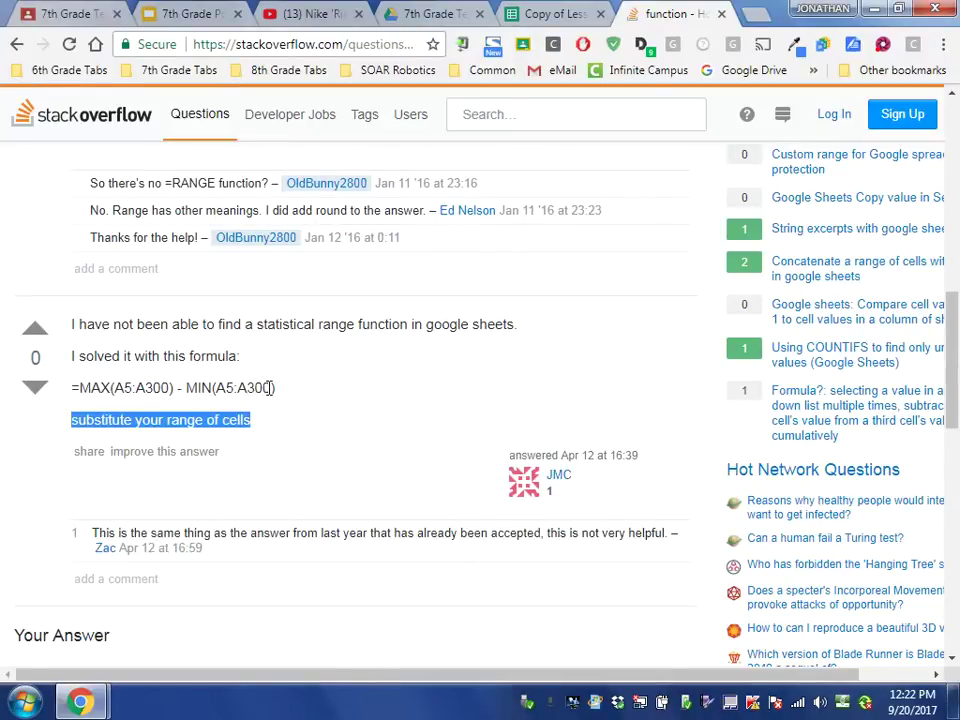
{"action": "left_click_drag", "start_coordinate": [269, 388], "coordinate": [215, 388]}
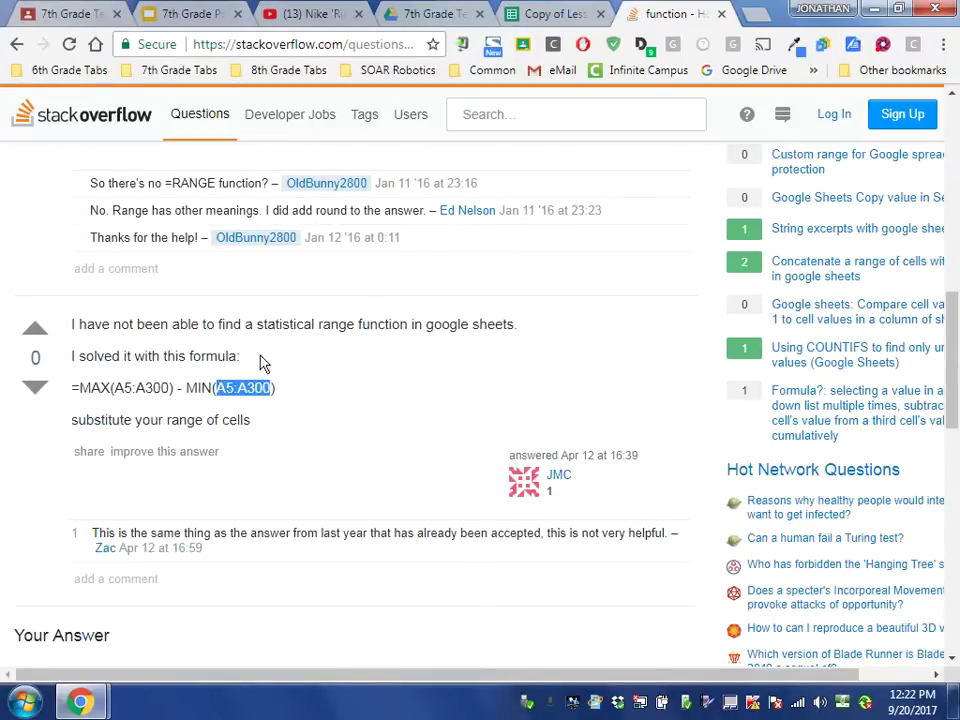
{"action": "left_click", "coordinate": [551, 15]}
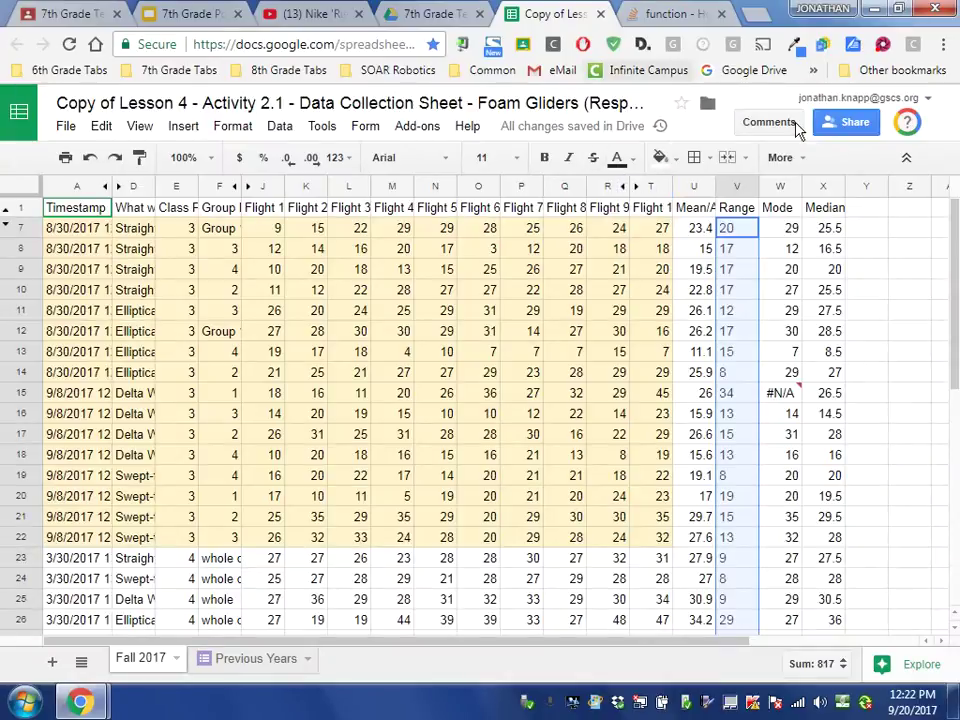